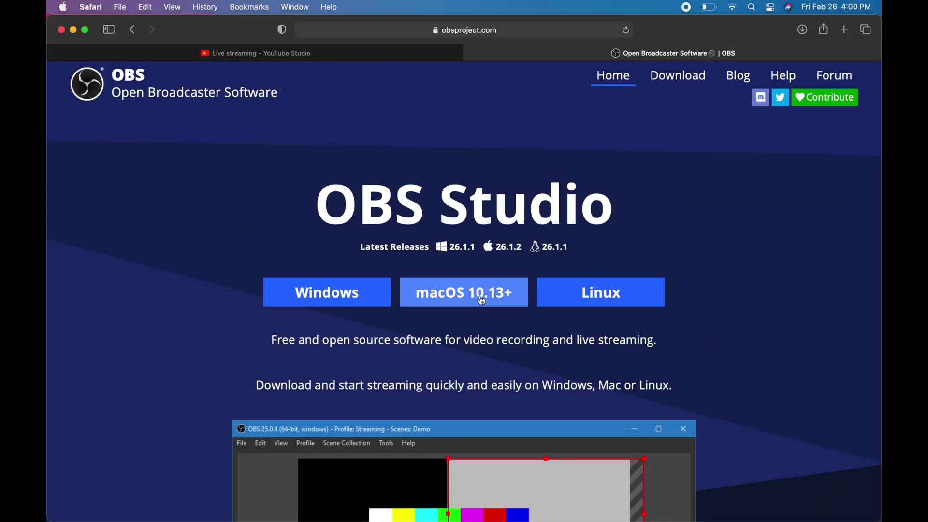
Step: Download the macOS 10.13+ OBS installer from obsproject.com in Safari and show the downloads list
left_click(496, 297)
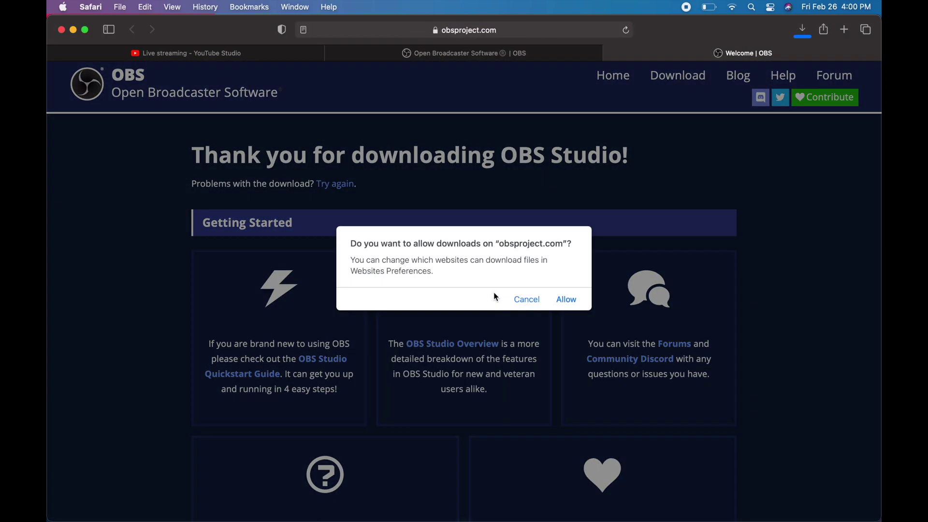
left_click(560, 300)
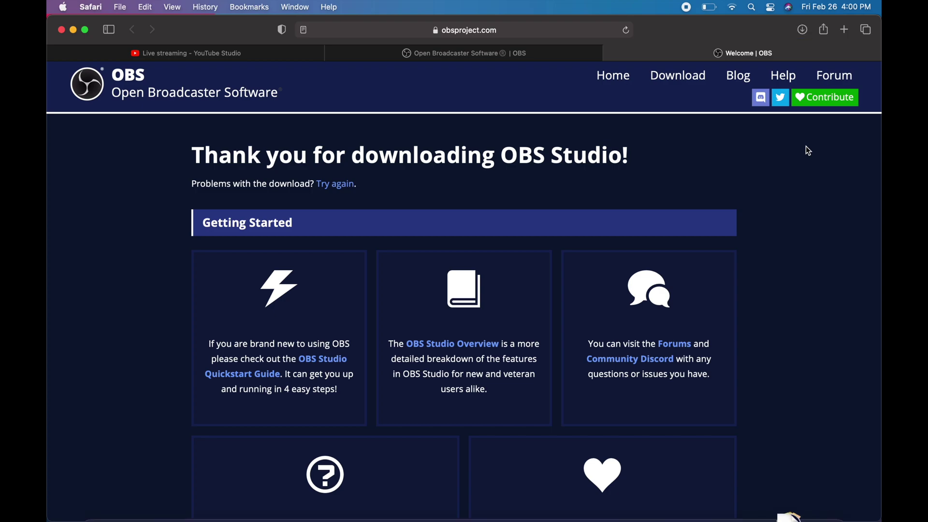
left_click(802, 30)
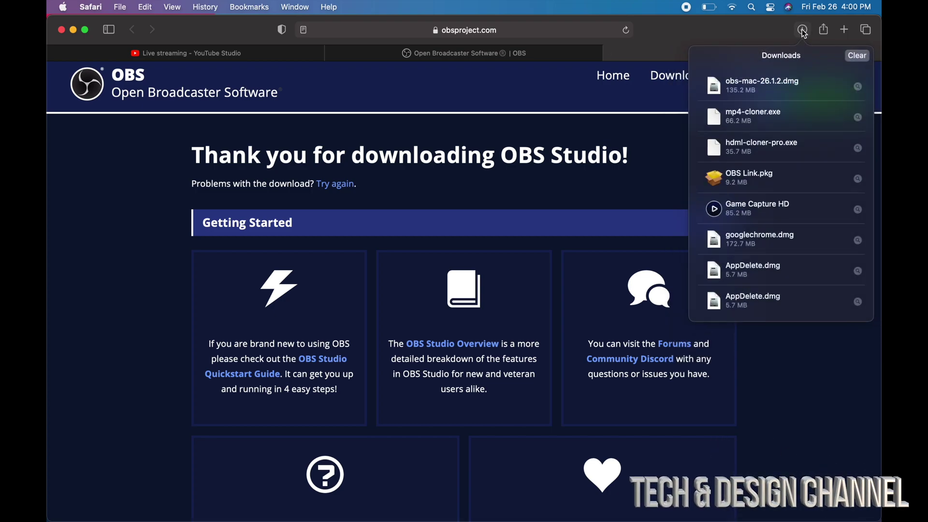
Step: Open the obs-mac-26.1.2.dmg disk image and copy OBS into the Applications folder
left_click(760, 87)
double_click(759, 87)
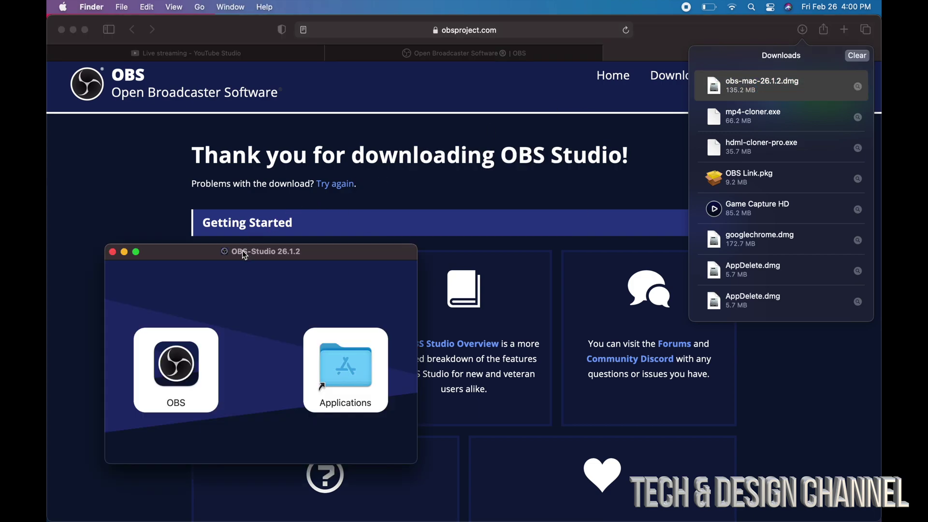
left_click_drag(244, 254, 430, 54)
left_click_drag(362, 162, 527, 159)
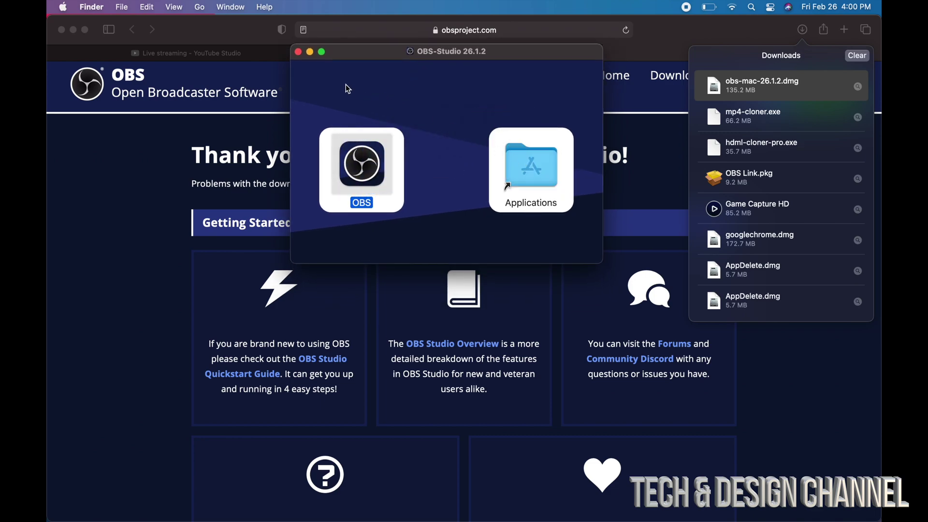
left_click(299, 52)
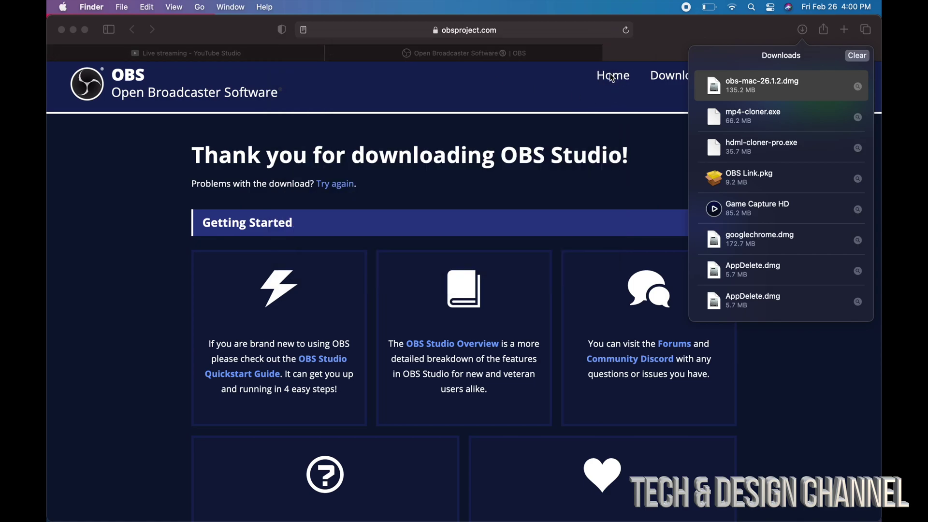
left_click(611, 55)
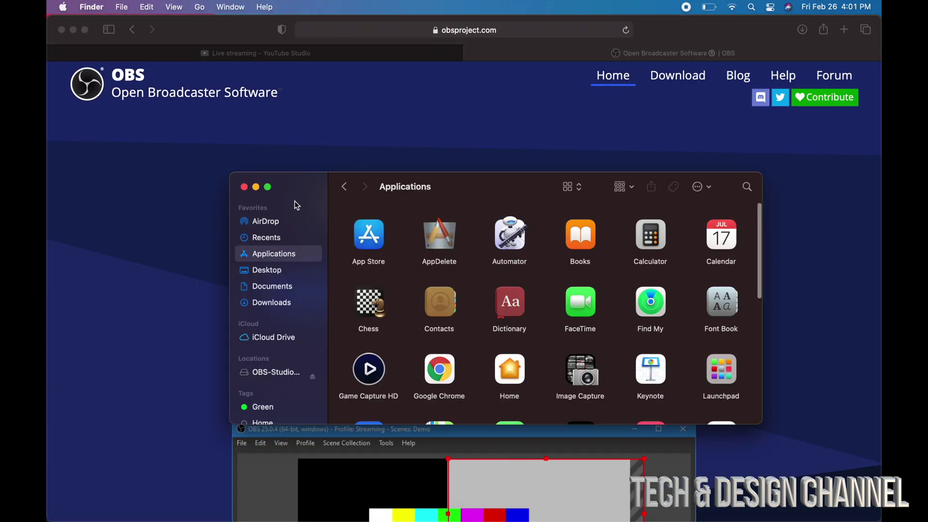
Step: Launch OBS from Applications, approving the downloaded-app warning and opening its keystroke privacy settings
left_click_drag(296, 203, 258, 101)
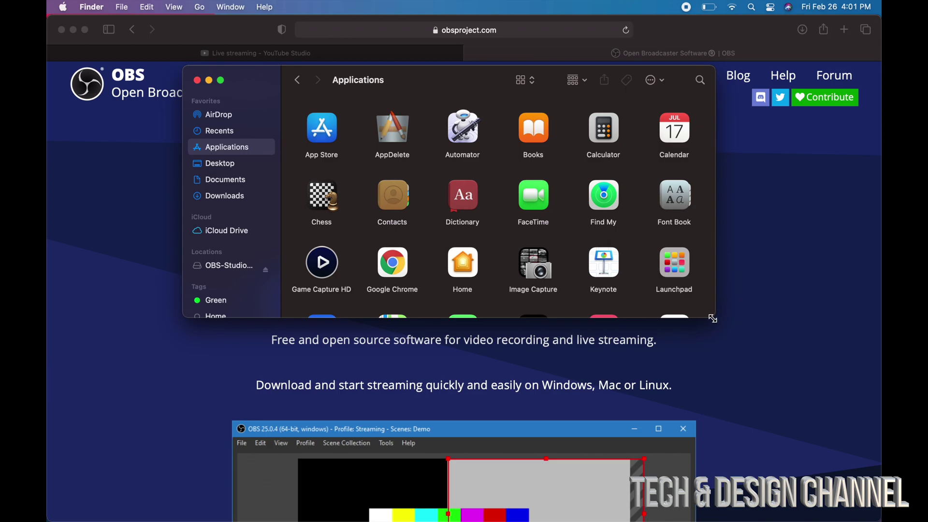
left_click_drag(710, 315, 804, 434)
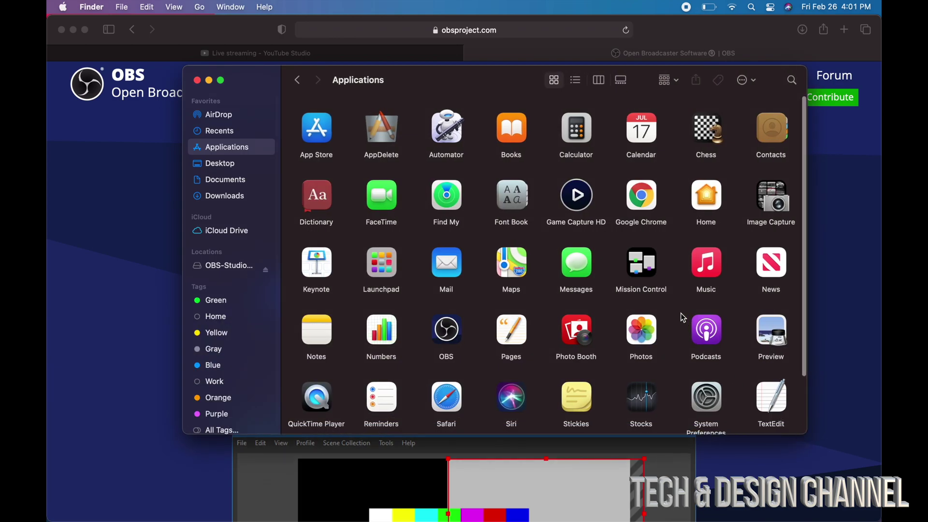
scroll(672, 292, "down", 3)
scroll(672, 292, "up", 3)
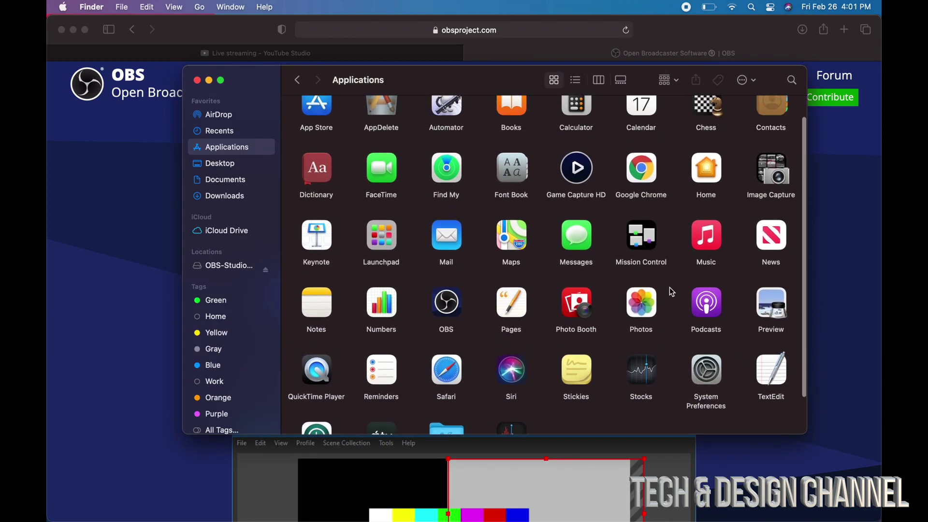
scroll(672, 292, "down", 3)
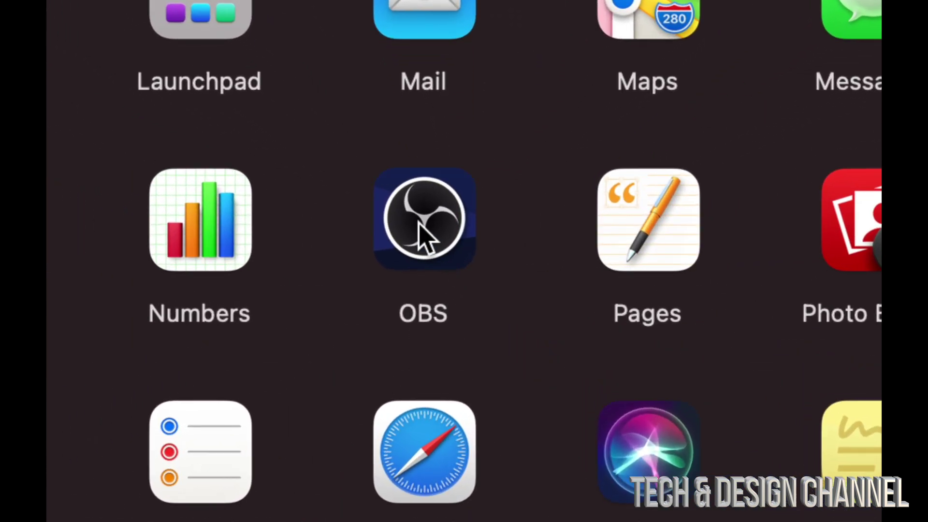
left_click(439, 250)
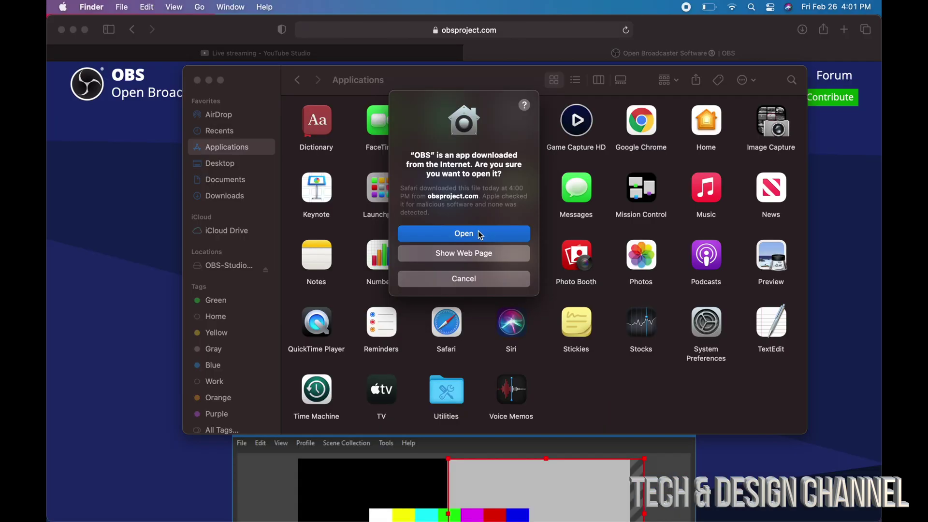
left_click(477, 233)
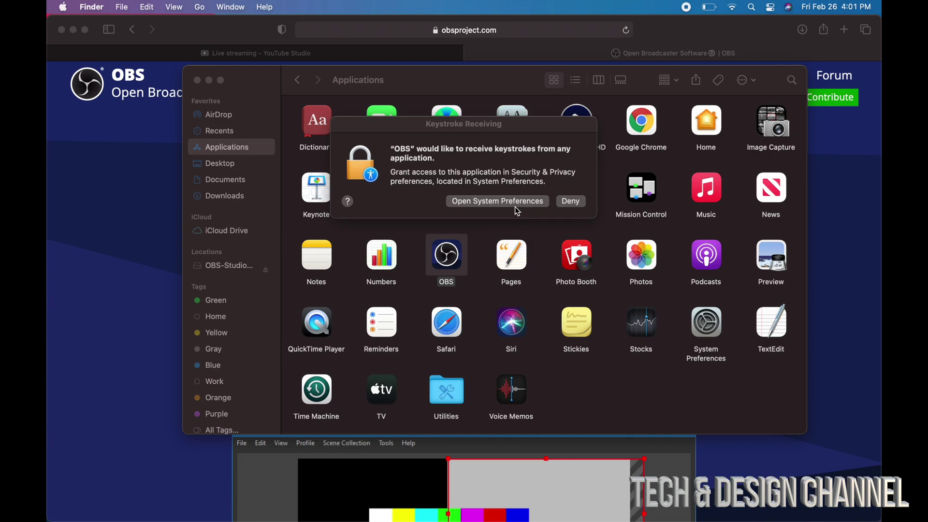
left_click(482, 202)
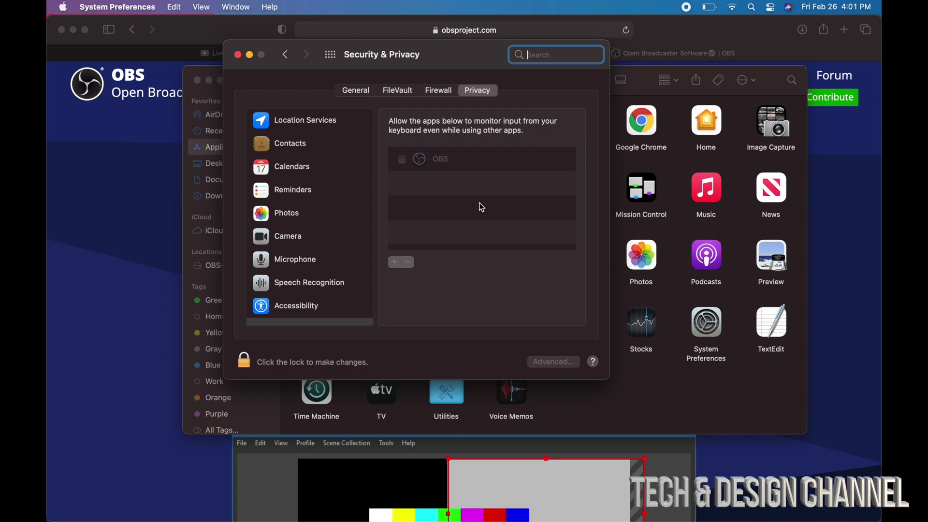
Step: Select OBS under Input Monitoring, unlock the privacy settings, and allow OBS microphone access
left_click(403, 162)
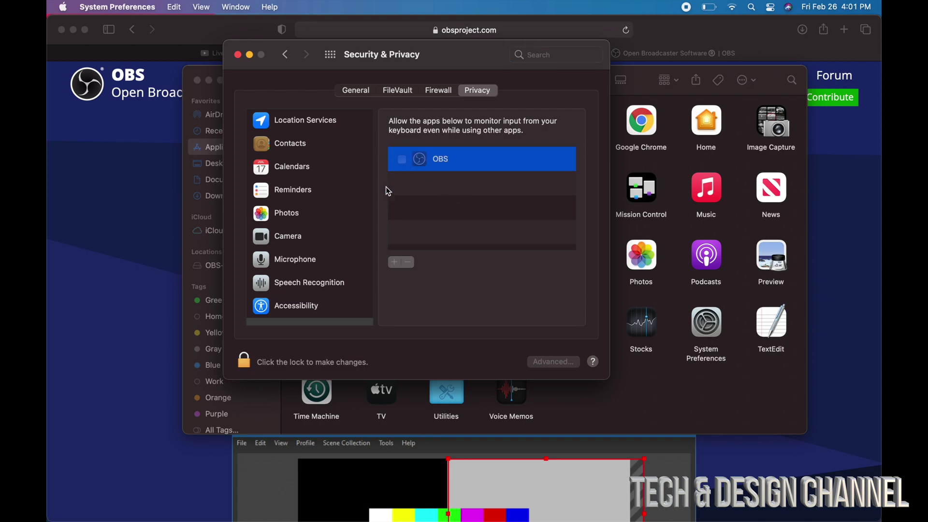
left_click(246, 360)
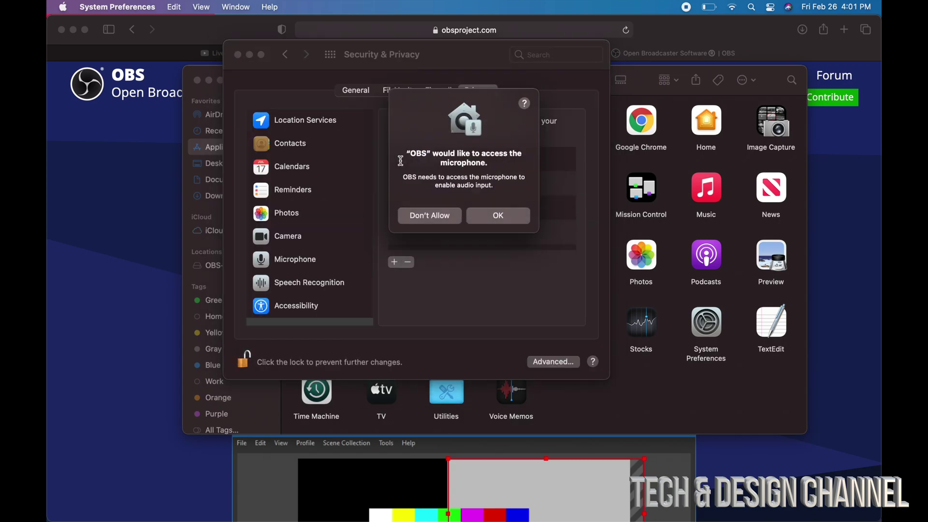
left_click(499, 214)
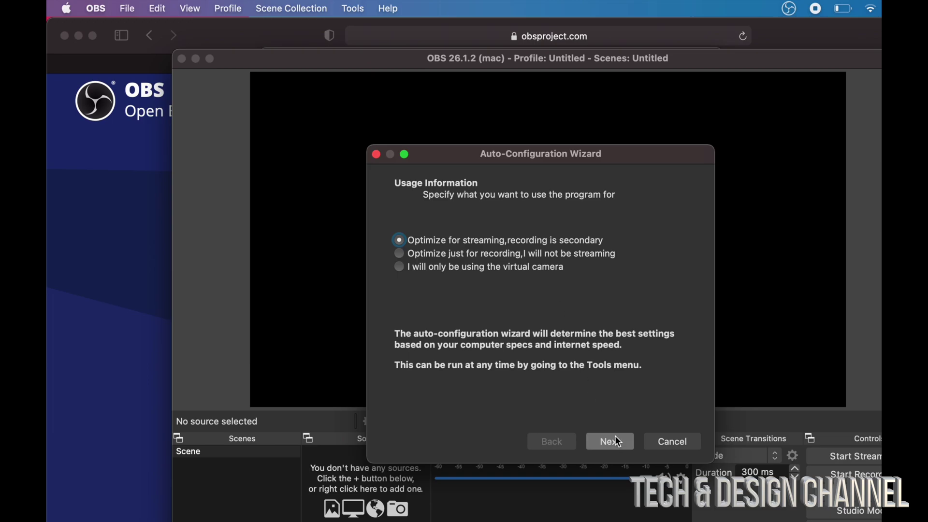
Step: Keep streaming optimization and the current 1920x1080 canvas, then show the FPS choices
left_click(619, 442)
left_click(511, 219)
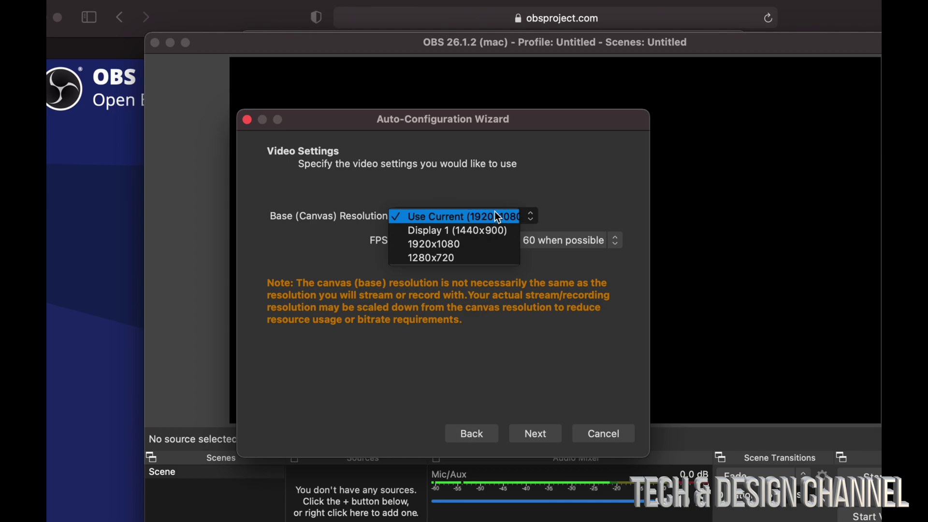
left_click(504, 213)
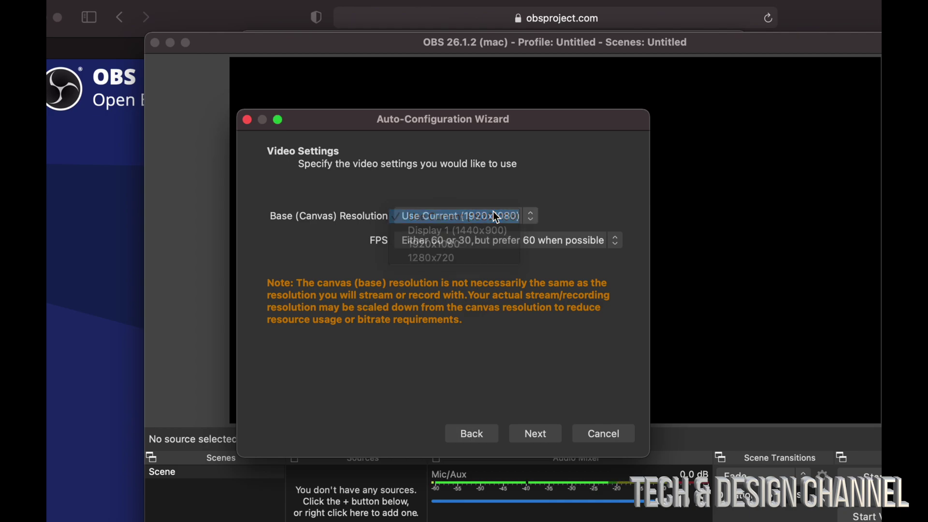
left_click(574, 248)
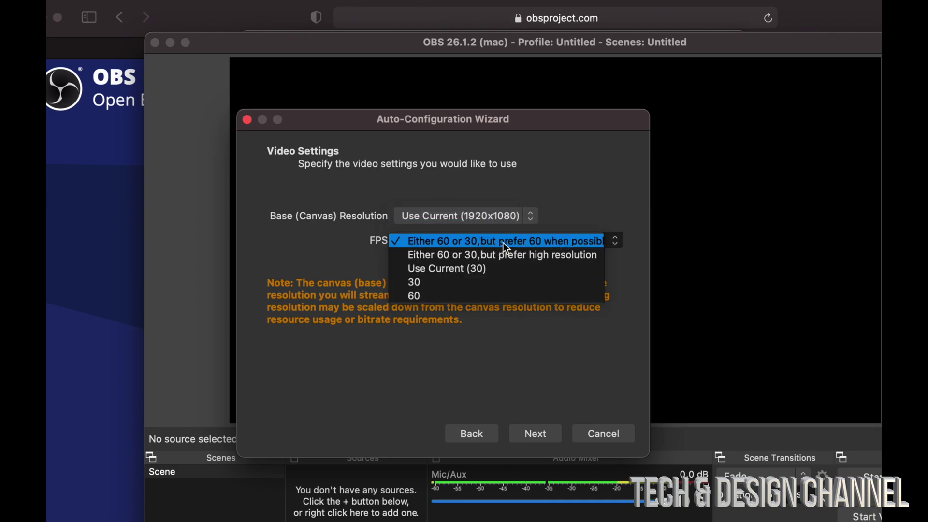
Step: Keep the prefer-60 frame rate and choose YouTube - RTMP as the streaming service
left_click(560, 244)
left_click(537, 434)
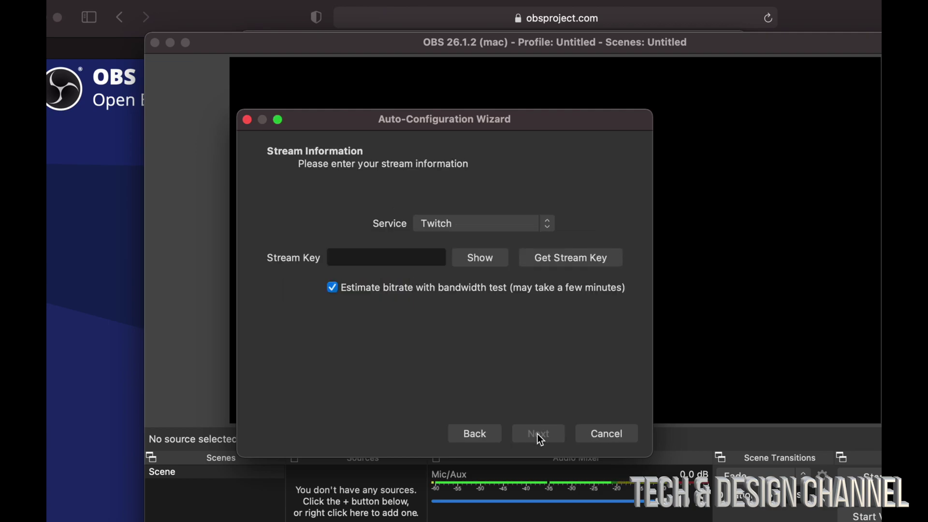
left_click(543, 227)
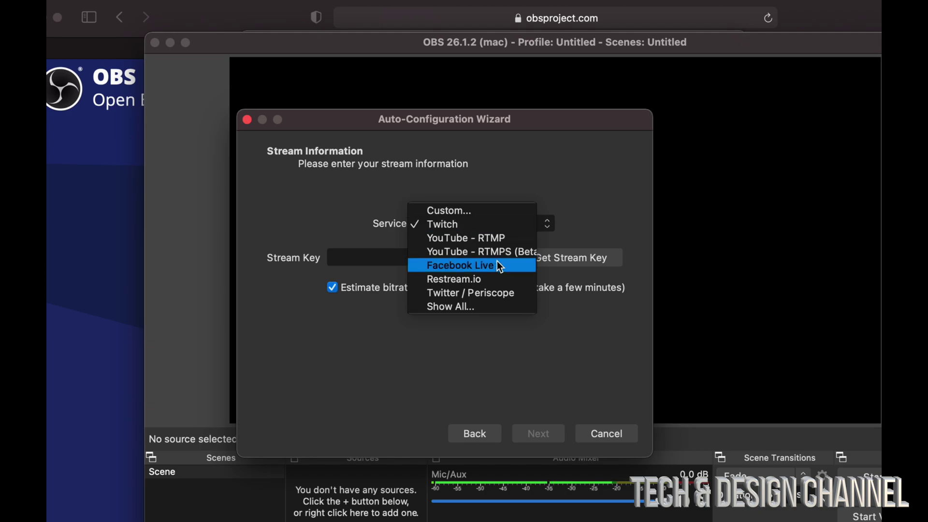
left_click(442, 238)
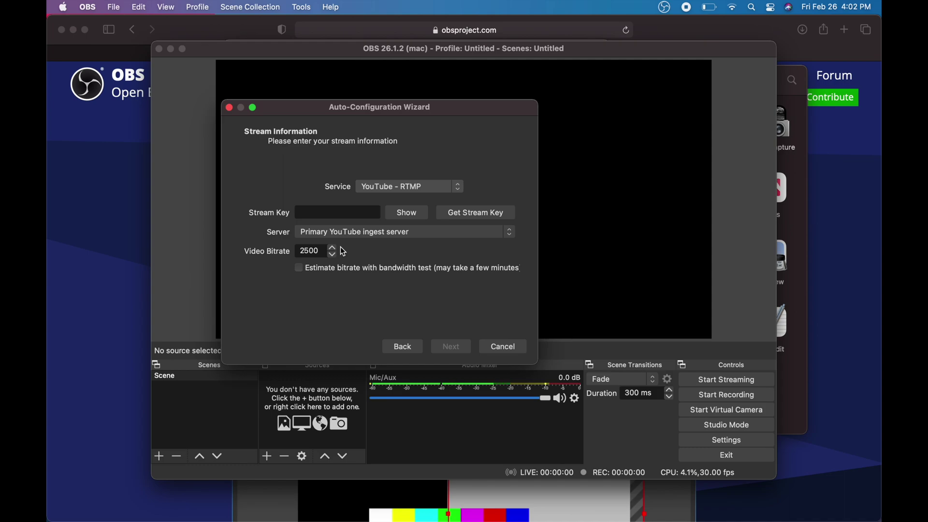
Step: Paste the stream key and start the wizard's settings tests
left_click(321, 213)
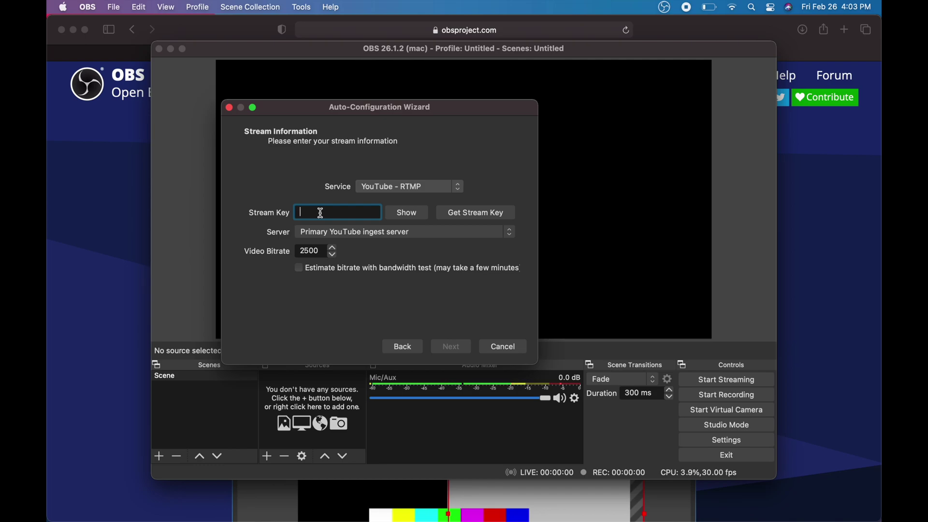
key("super+v")
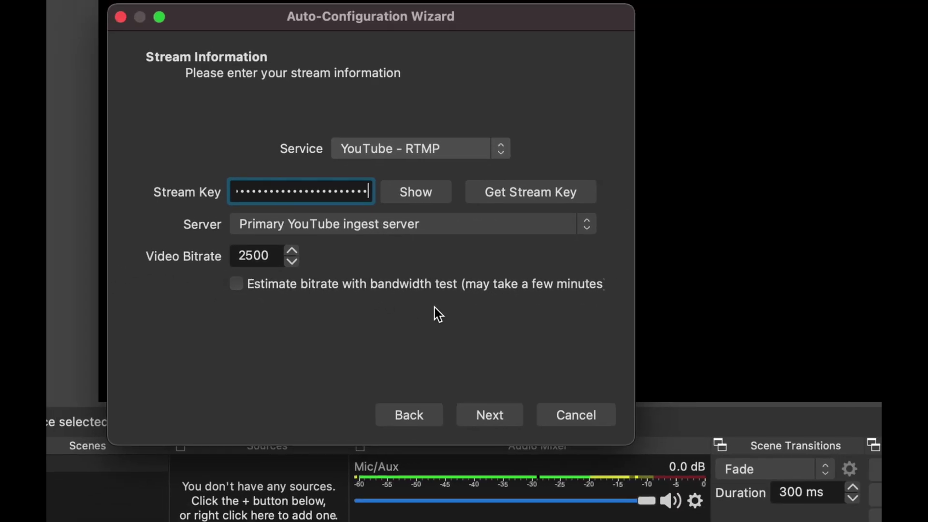
left_click(506, 416)
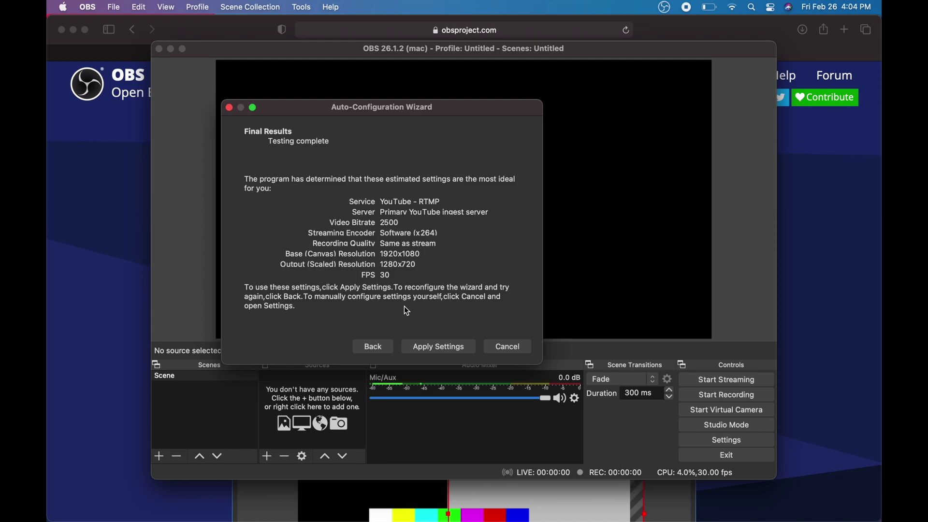
Step: Accept the wizard's recommended 2500-bitrate, x264, 1280x720, 30 FPS configuration
left_click(442, 348)
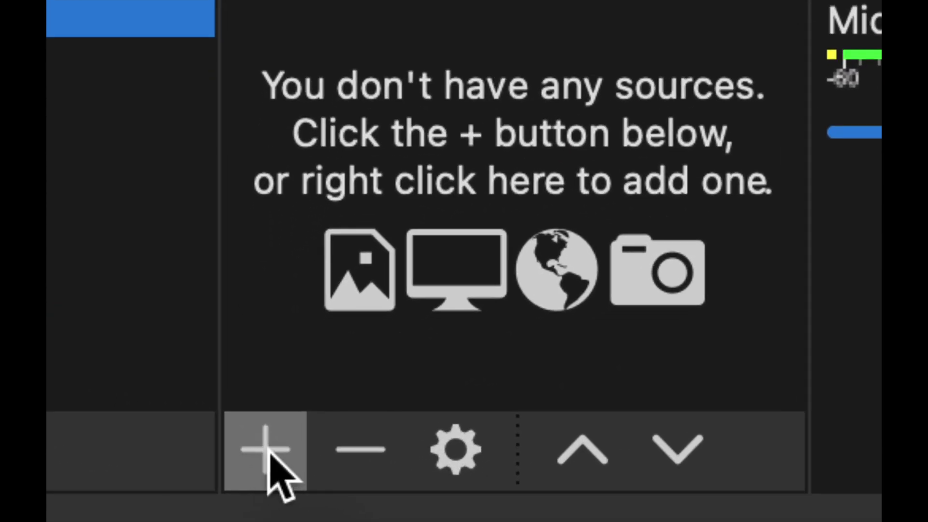
Step: Create a Video Capture Device source called Flint4kpPlus from the Sources add menu
left_click(269, 457)
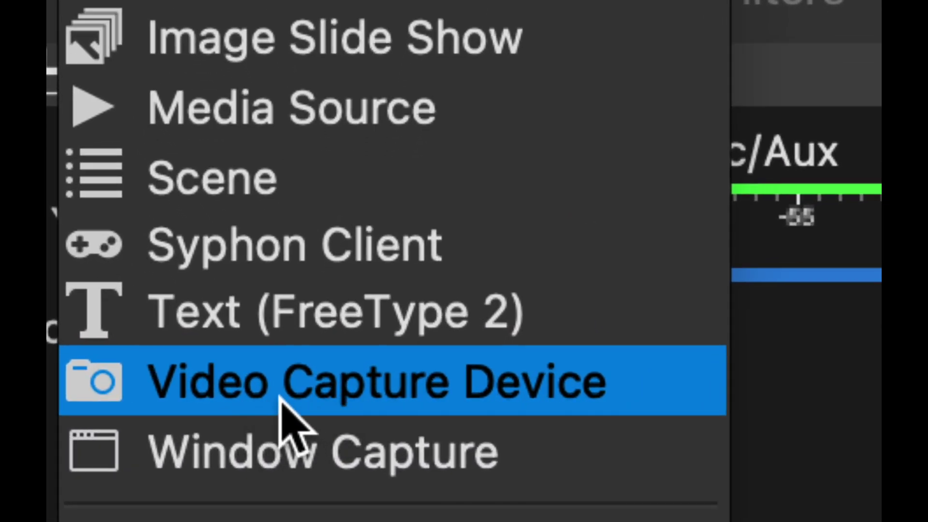
left_click(261, 386)
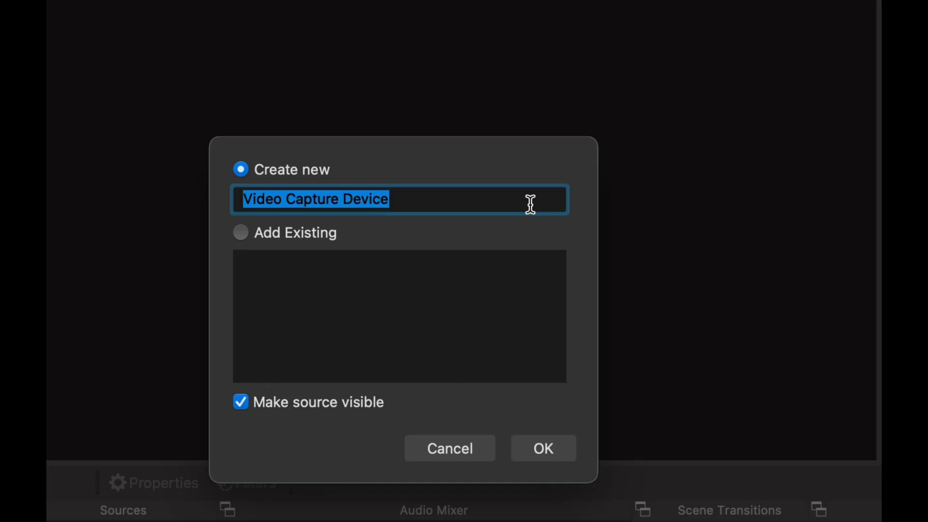
type("Flint")
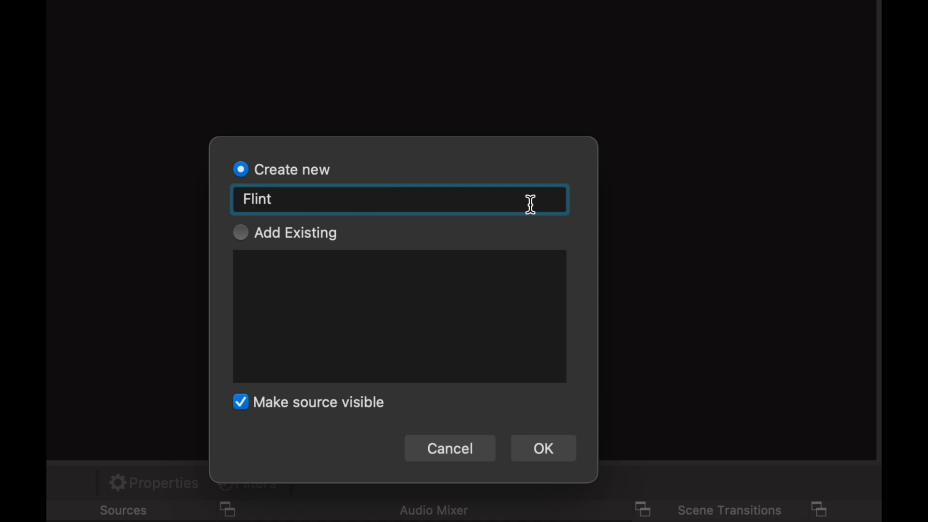
type("4kpPlus")
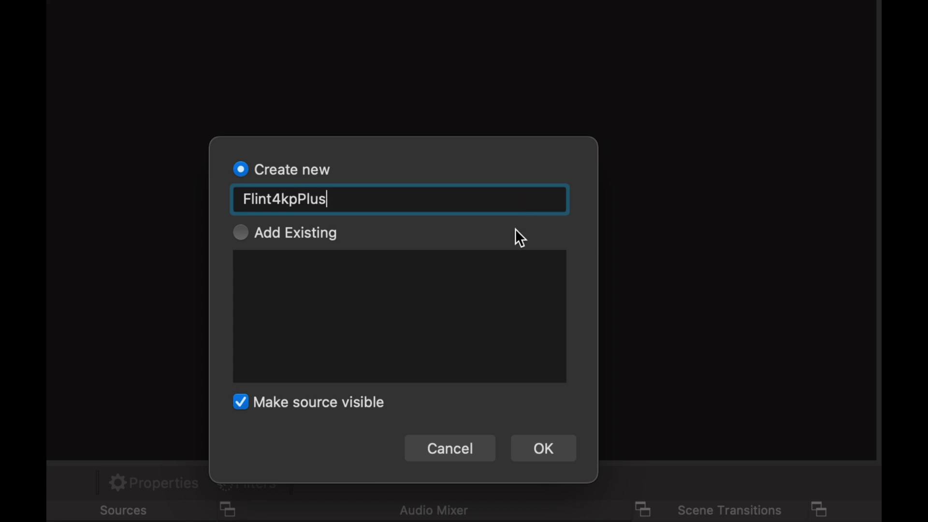
left_click(541, 441)
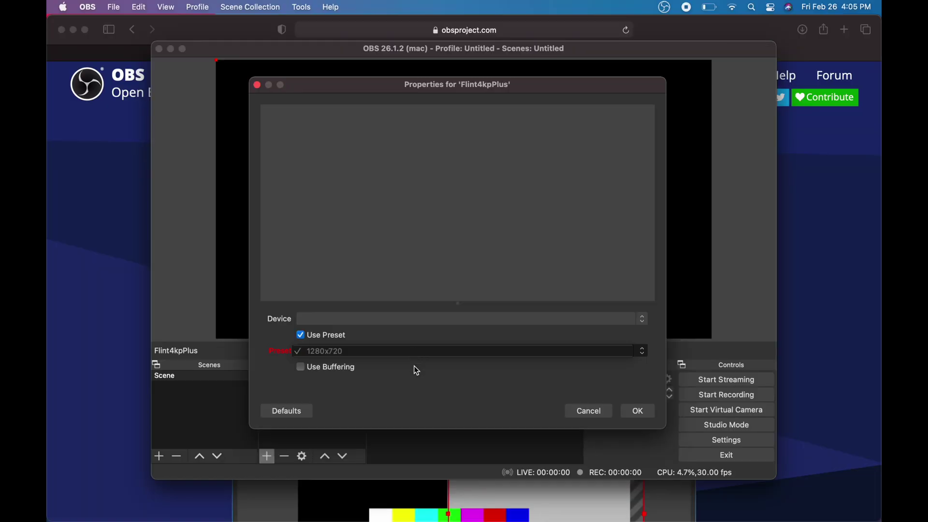
Step: Set Flint4kpPlus's device to Live Streaming USB Device, allow camera access, and confirm the properties
left_click(589, 319)
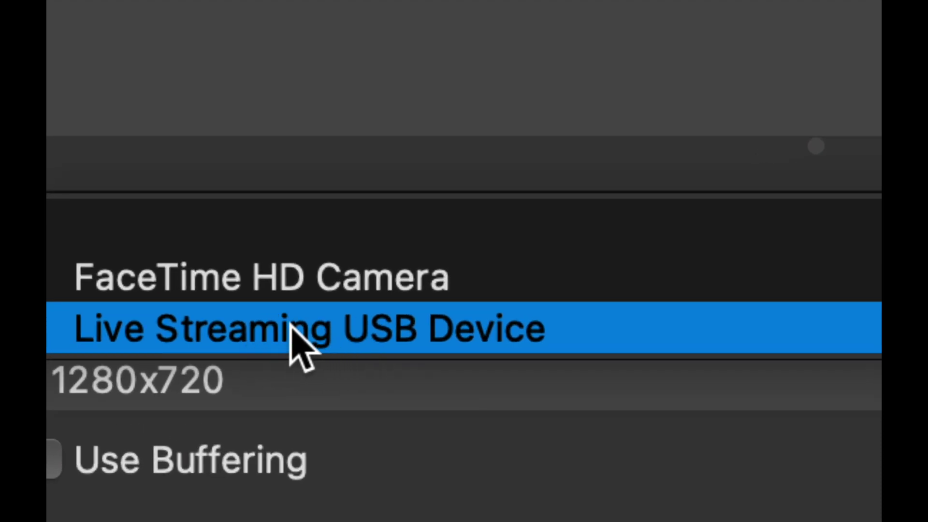
left_click(316, 326)
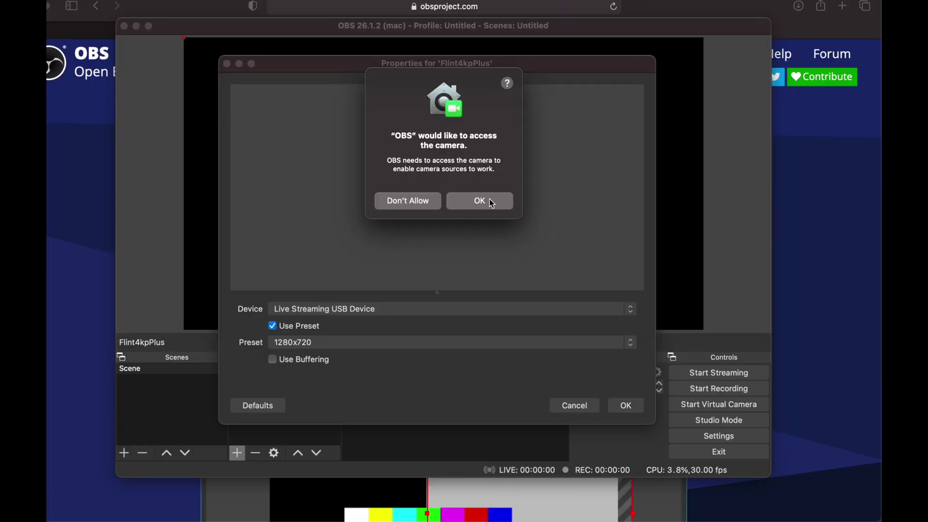
left_click(492, 204)
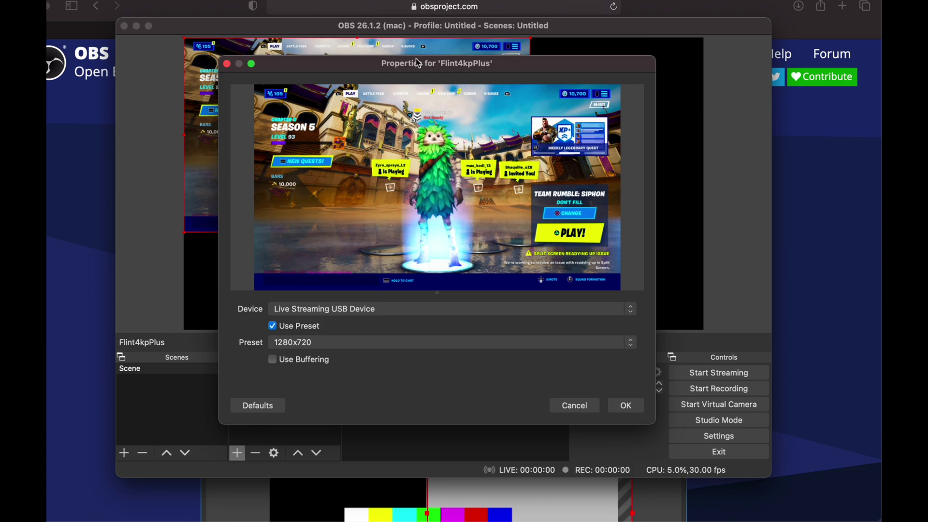
left_click_drag(416, 58, 292, 68)
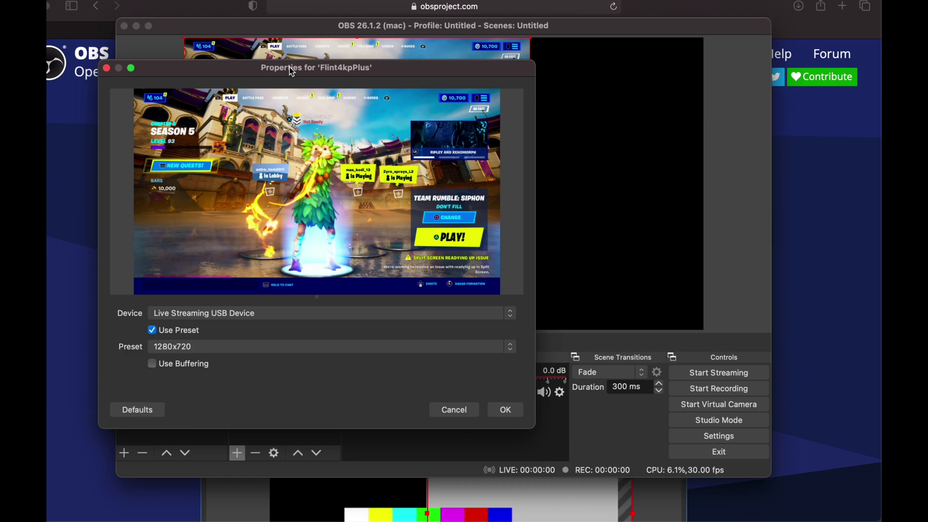
left_click(505, 409)
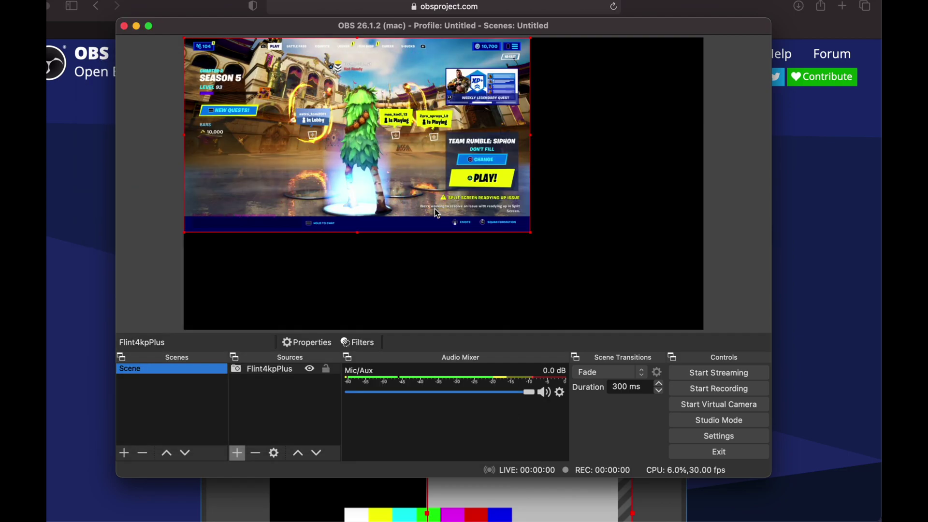
left_click_drag(349, 33, 303, 26)
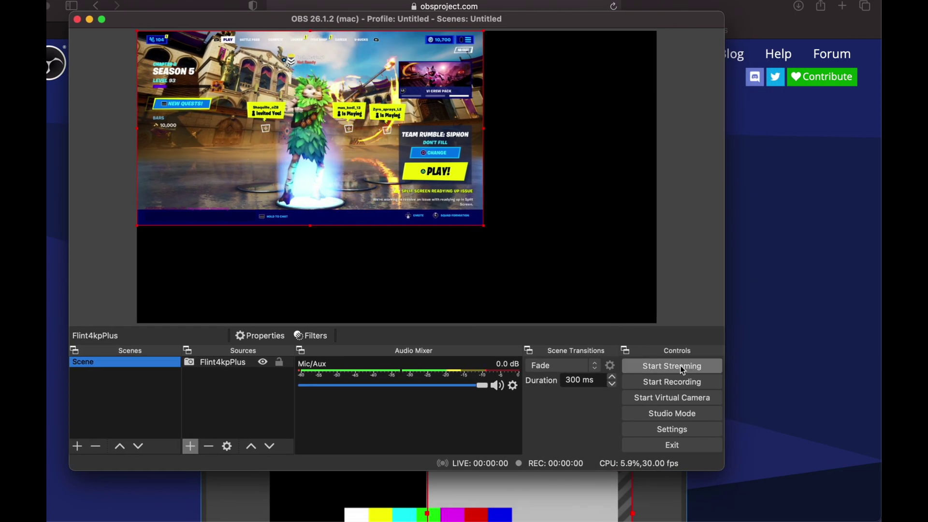